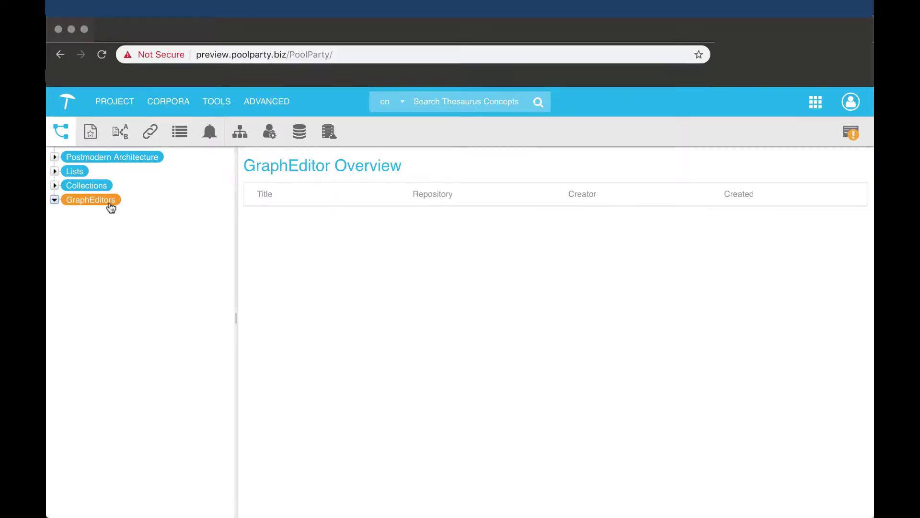
left_click(109, 200)
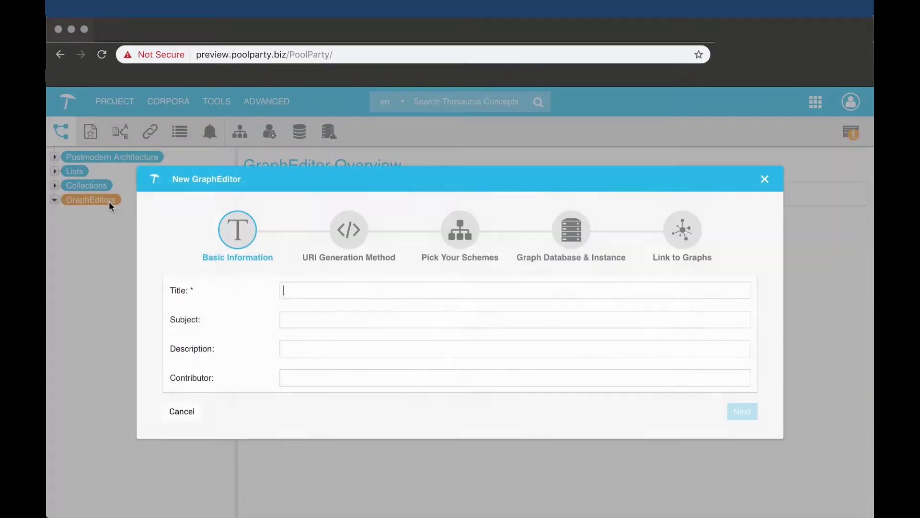
type("Buildings Editor")
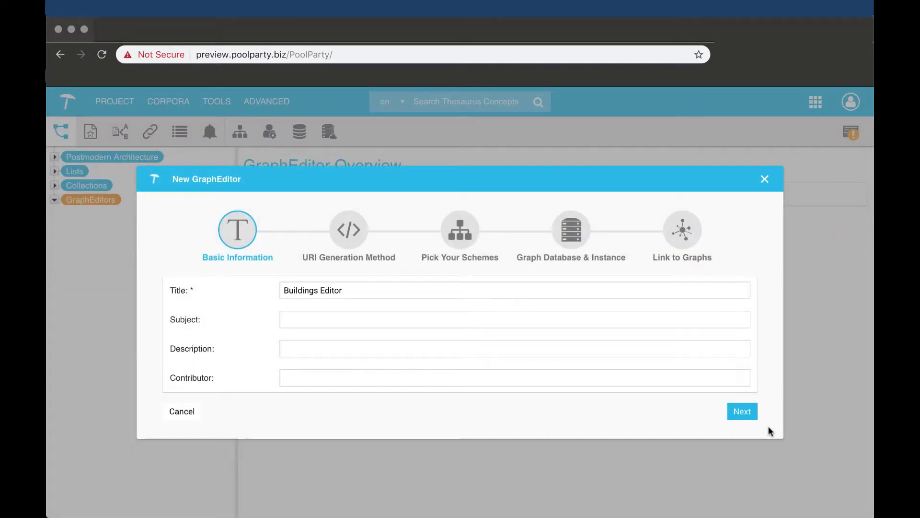
left_click(752, 415)
type("http://resource")
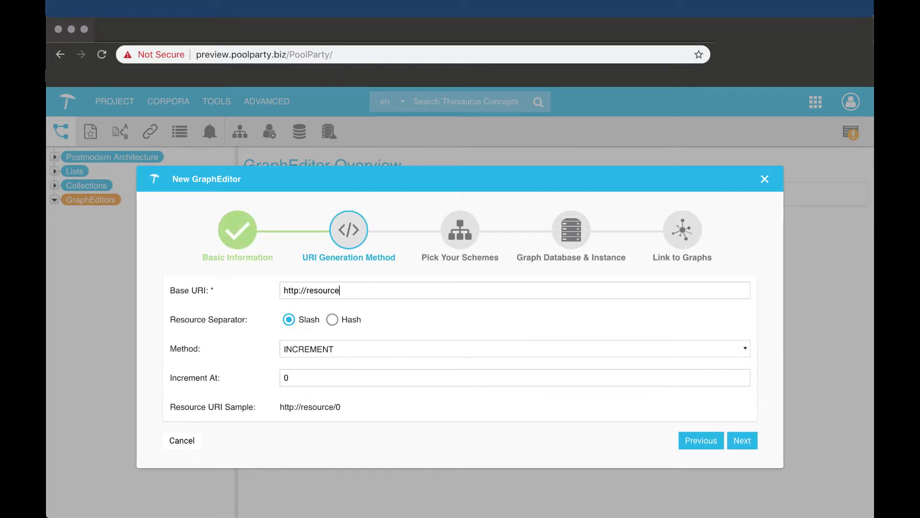
type(".semantic-web.at")
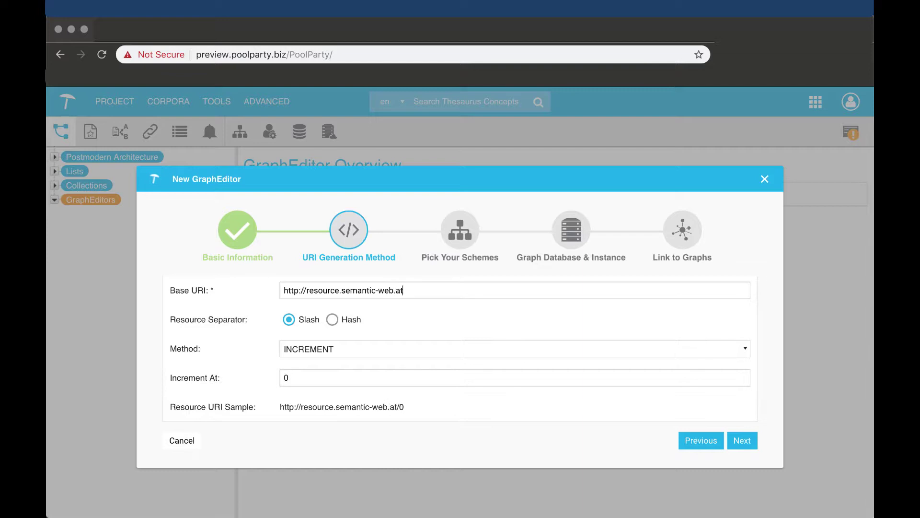
type("/building")
left_click(742, 440)
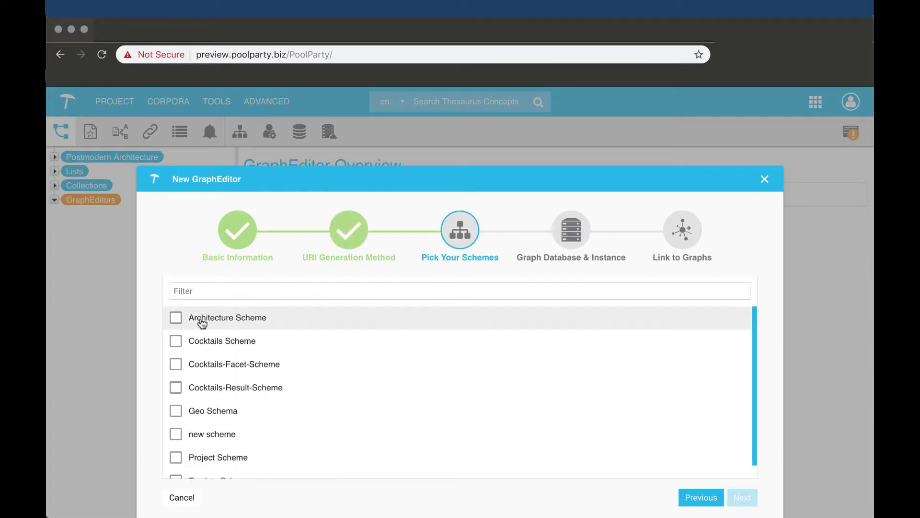
Step: Include the Architecture Scheme and choose the Stardog (Architecture) instance
left_click(178, 319)
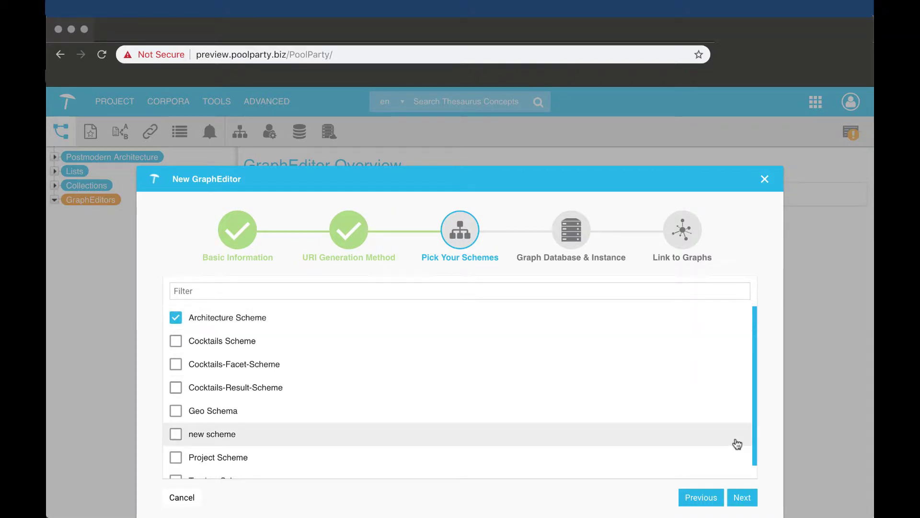
left_click(742, 496)
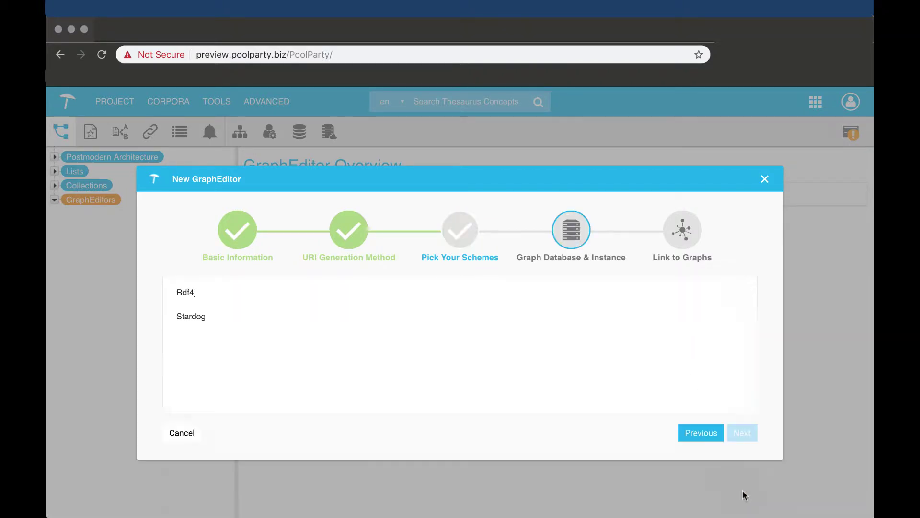
left_click(200, 317)
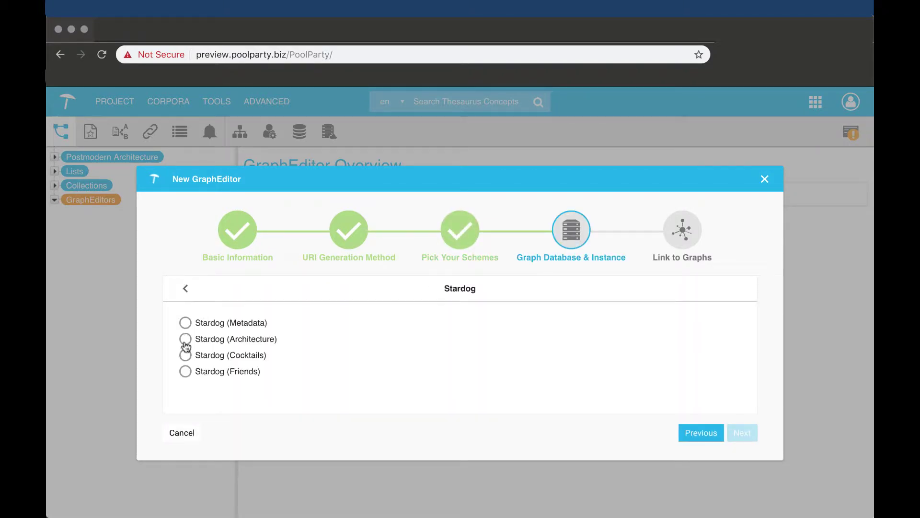
left_click(185, 340)
Step: Link the building and architecture thesaurus graphs, make building editable, and confirm
left_click(742, 433)
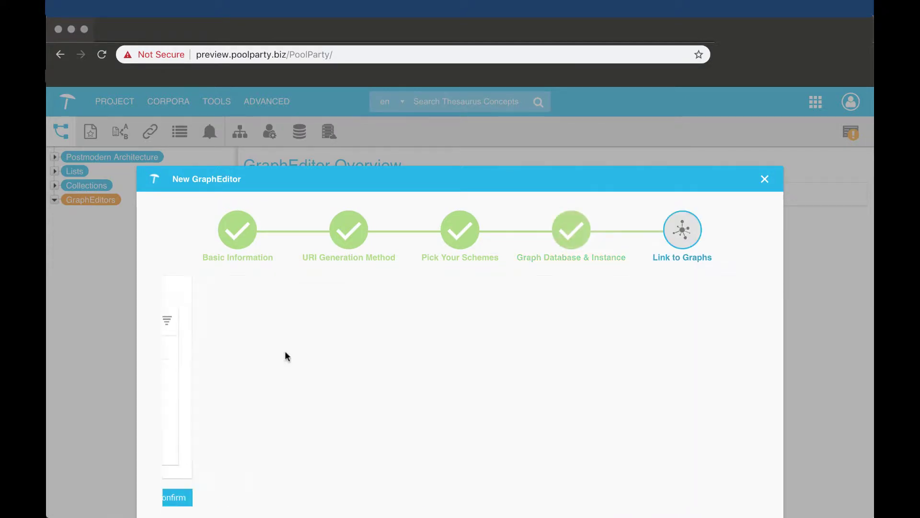
scroll(252, 366, "down", 4)
left_click(190, 365)
left_click(190, 456)
left_click(692, 371)
left_click(734, 498)
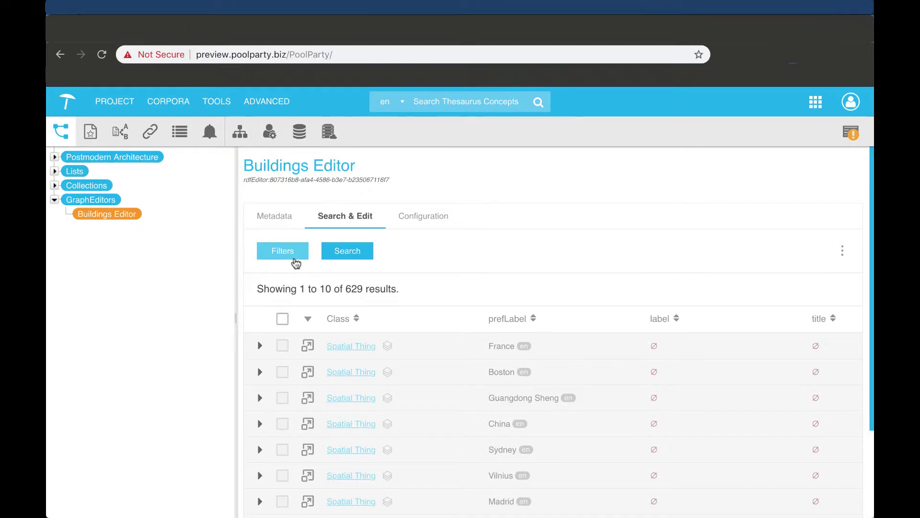
Step: Add Class, prefLabel, floorCount, designedBy and hasBuildingType filters to the results
left_click(295, 257)
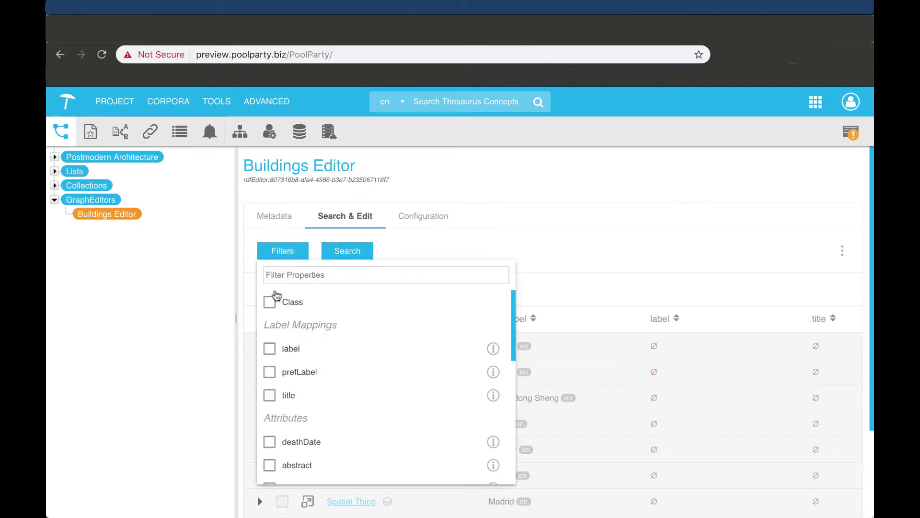
left_click(269, 302)
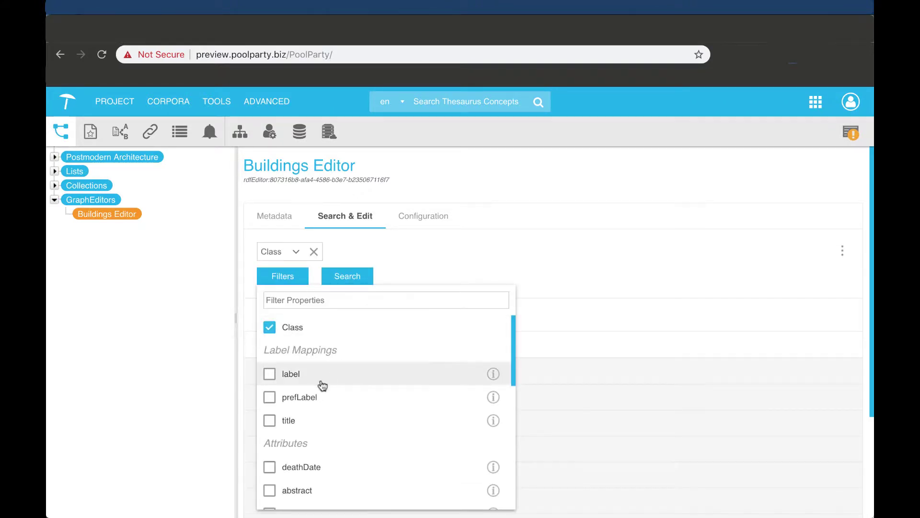
left_click(269, 397)
scroll(355, 415, "down", 3)
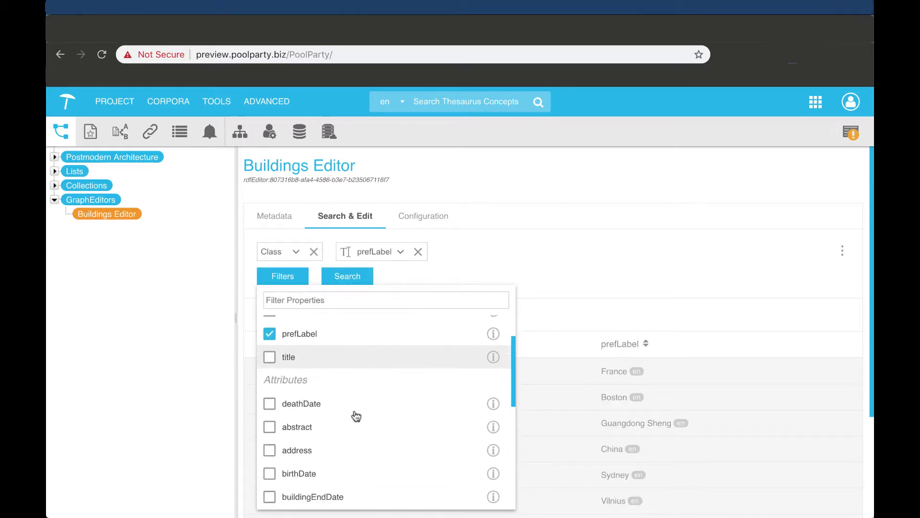
scroll(308, 426, "down", 3)
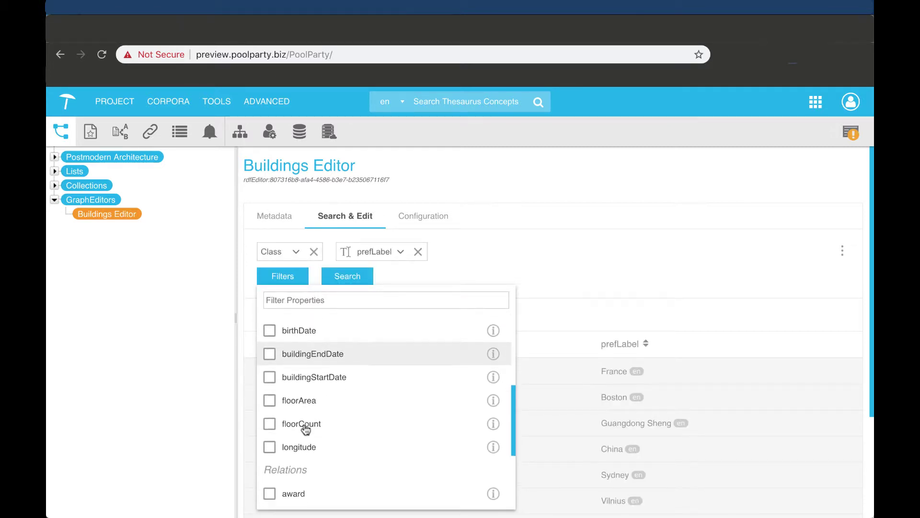
left_click(269, 423)
scroll(344, 431, "down", 3)
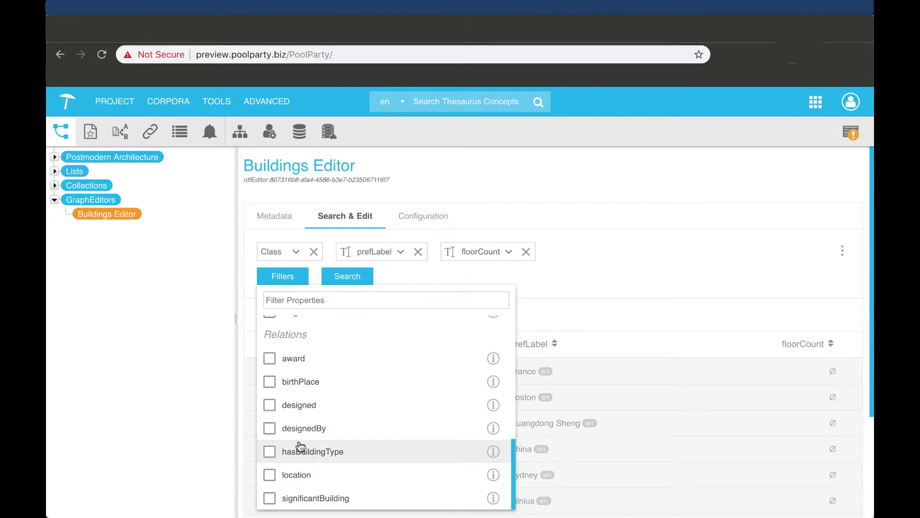
left_click(269, 428)
left_click(270, 451)
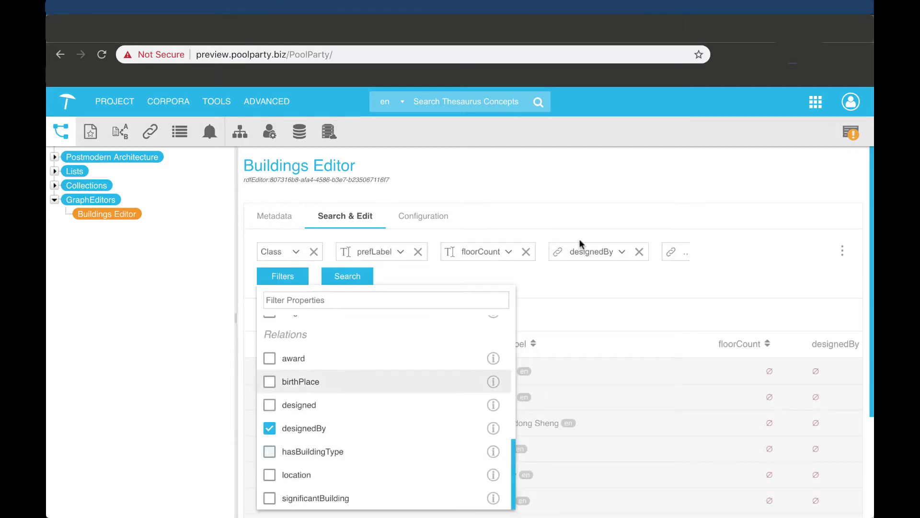
left_click(563, 265)
Step: Set floorCount to 'regardless of this predicate' and search, giving 209 buildings
left_click(509, 252)
left_click(530, 272)
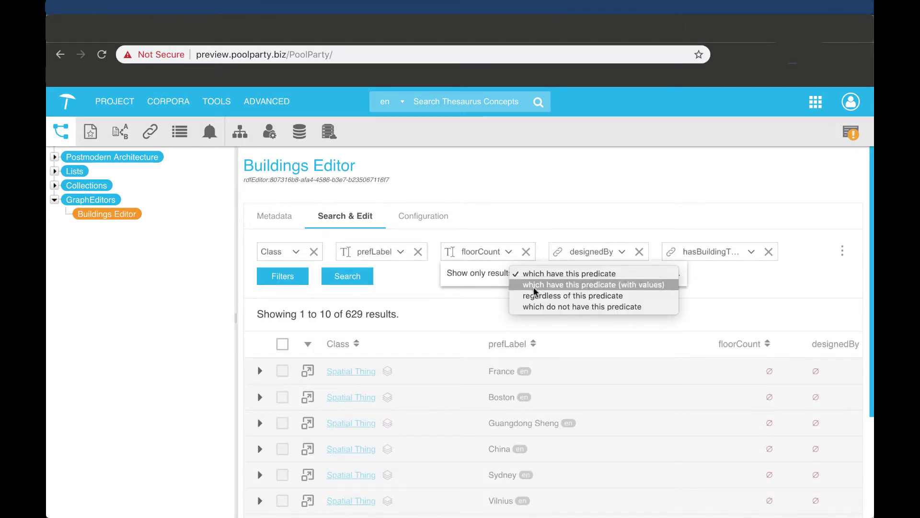
left_click(532, 293)
left_click(356, 277)
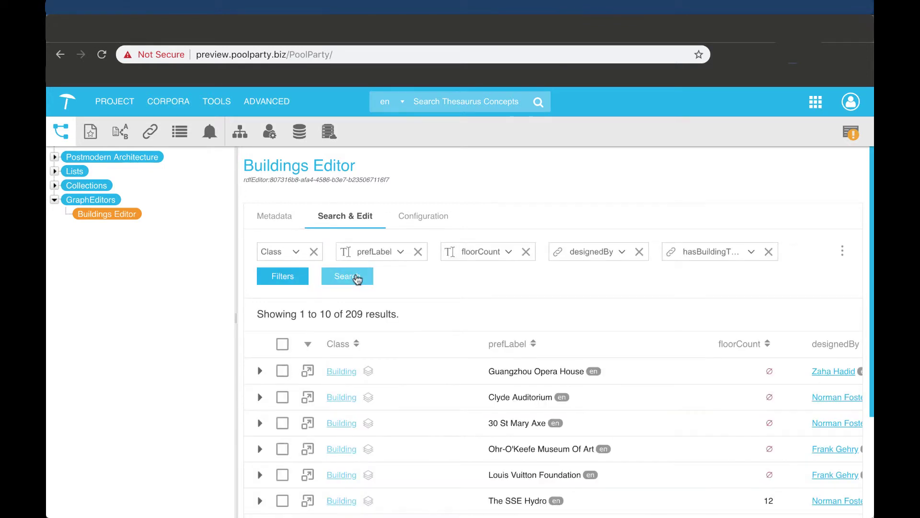
Step: Open the 30 St Mary Axe detail page, then start another GraphEditor
left_click(259, 423)
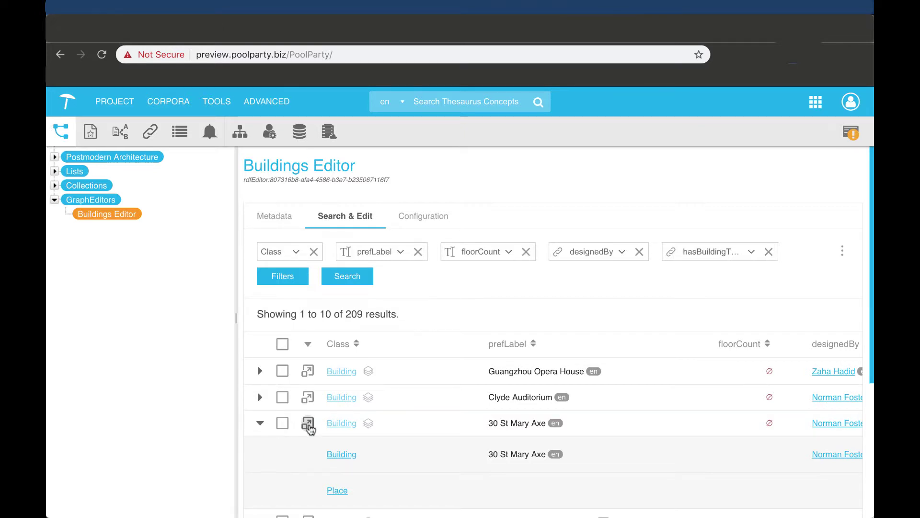
left_click(308, 424)
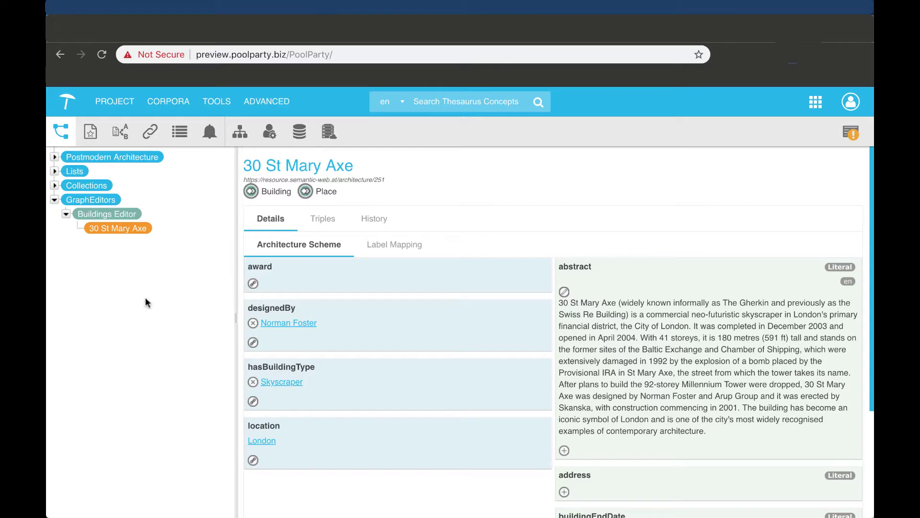
left_click(111, 200)
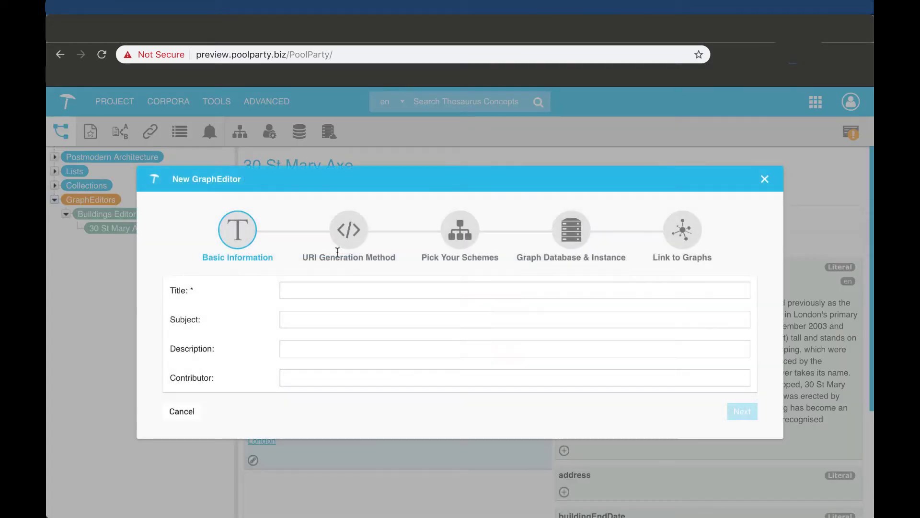
type("Architects Editor")
left_click(747, 416)
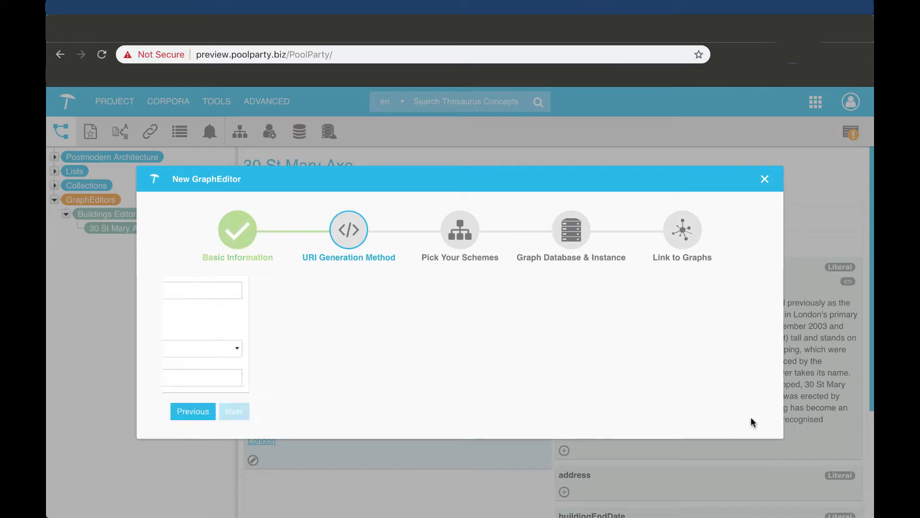
left_click(309, 292)
type("http://resource.")
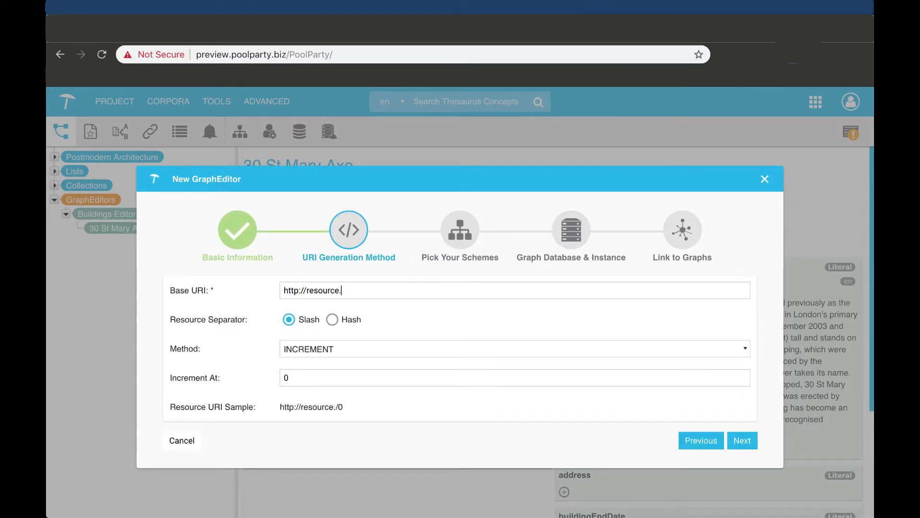
type("semantic-web.at/architect")
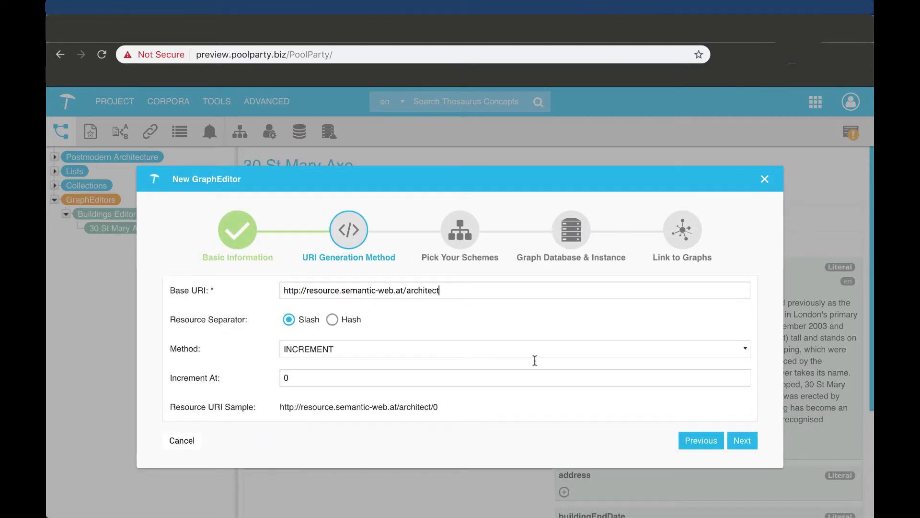
left_click(742, 440)
Step: Include the Architecture Scheme and choose the Stardog (Architecture) instance
left_click(175, 317)
left_click(741, 497)
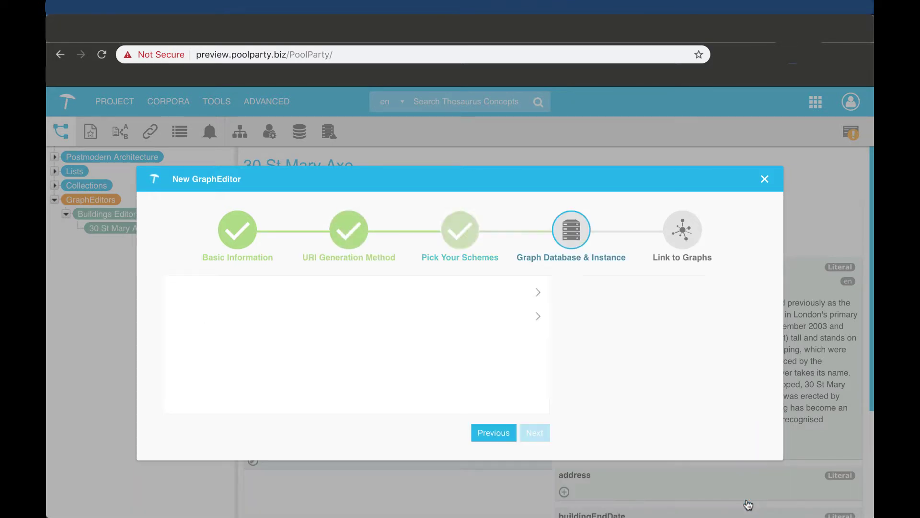
left_click(205, 319)
left_click(185, 339)
Step: Link the building and architecture thesaurus graphs, make building editable, and confirm
left_click(741, 432)
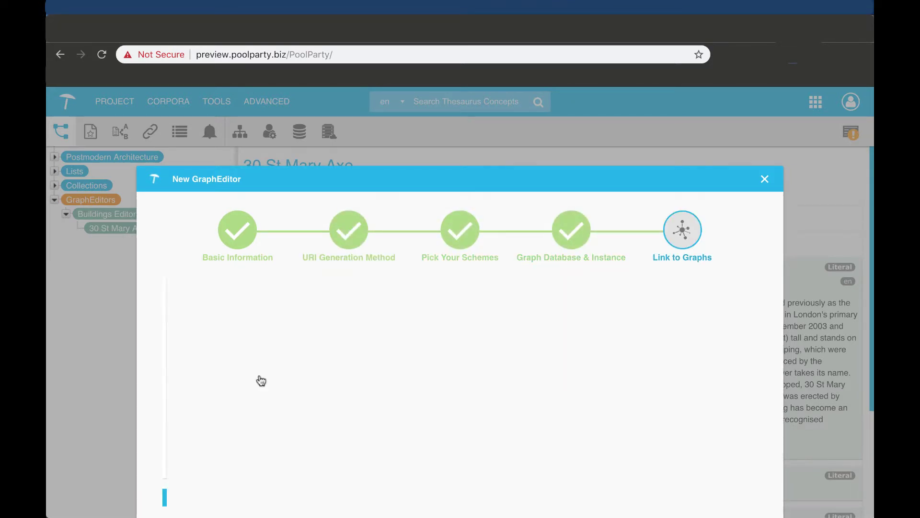
left_click(189, 438)
scroll(192, 455, "down", 3)
left_click(189, 452)
left_click(697, 370)
left_click(734, 497)
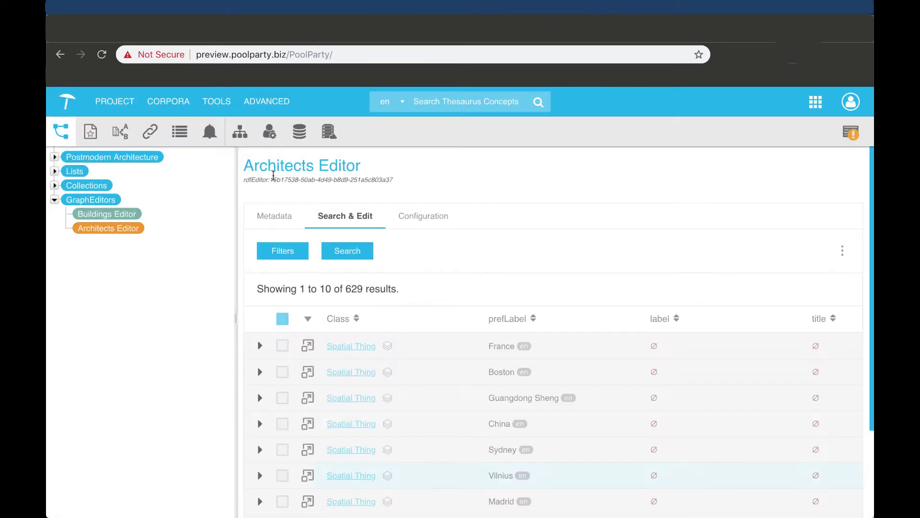
Step: Add Class, prefLabel, birthDate, designed and birthPlace filters to the Architects Editor
left_click(291, 252)
left_click(269, 303)
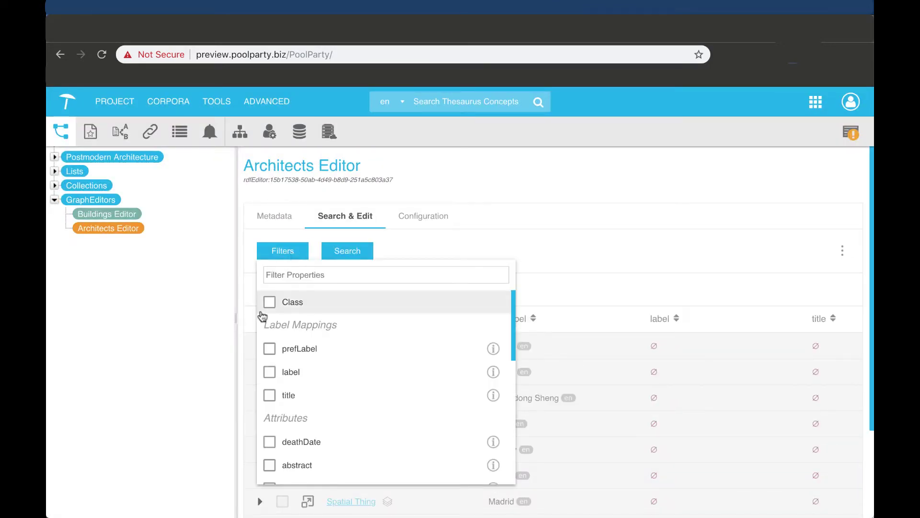
left_click(270, 374)
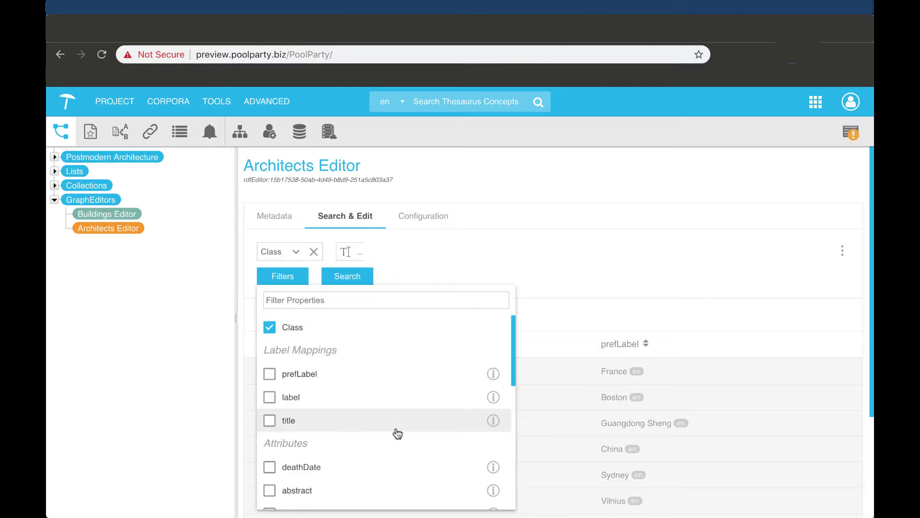
scroll(394, 431, "down", 3)
left_click(389, 406)
scroll(387, 405, "down", 5)
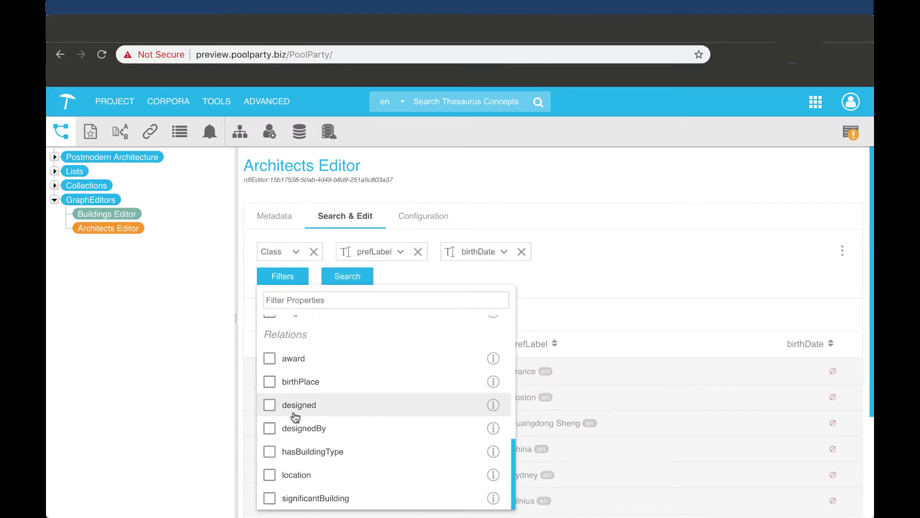
left_click(269, 404)
left_click(269, 381)
left_click(619, 281)
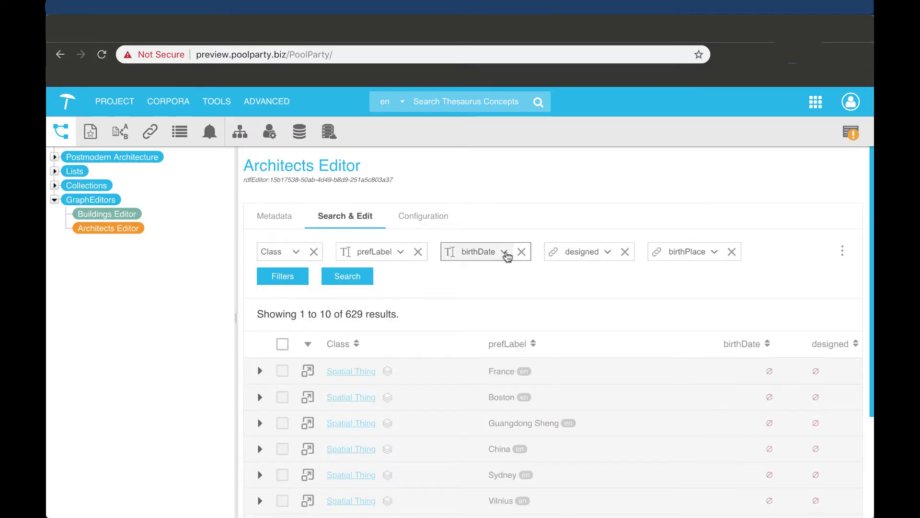
Step: Limit birthPlace to 'which have this predicate', search for 9 architects, and confirm Zaha Hadid's label
left_click(506, 253)
left_click(544, 273)
left_click(550, 294)
left_click(713, 252)
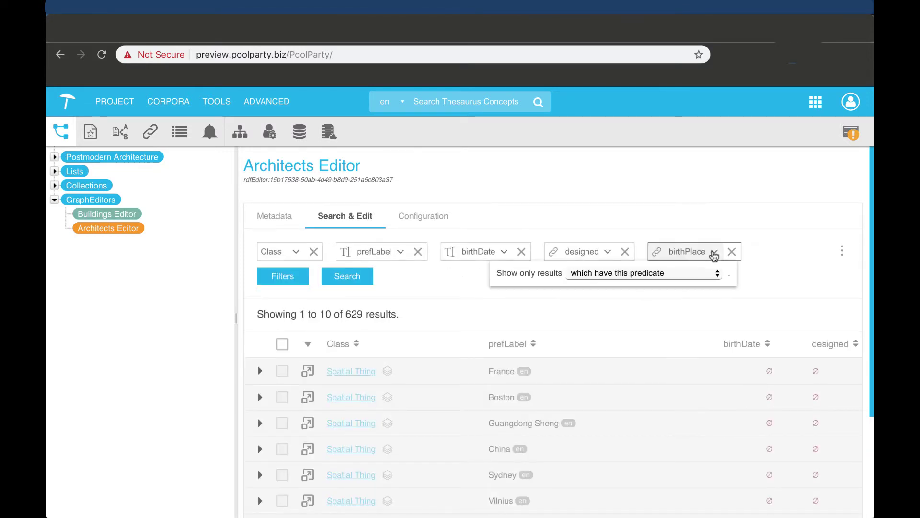
left_click(691, 271)
left_click(440, 279)
left_click(367, 277)
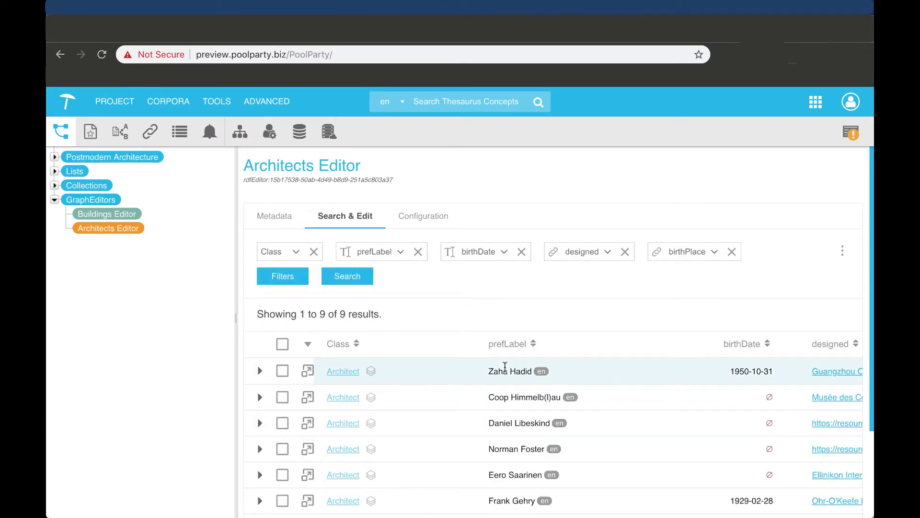
left_click(520, 374)
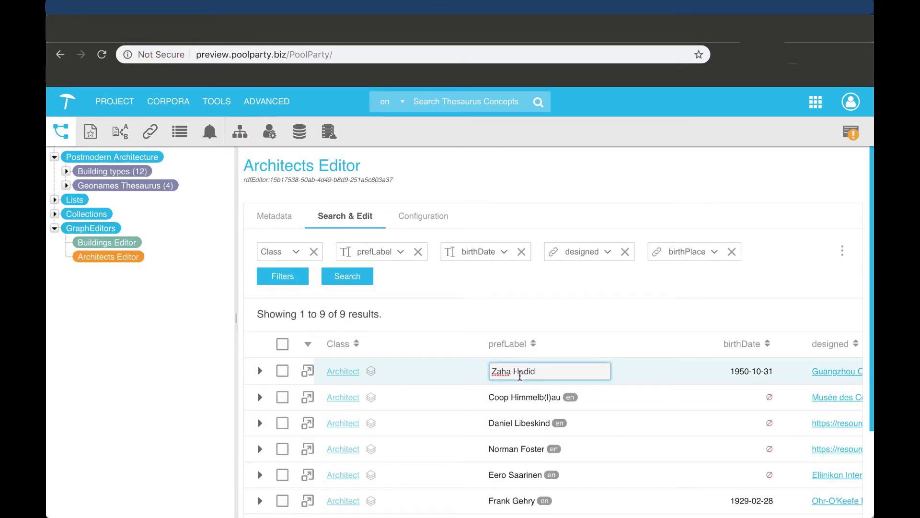
left_click(464, 404)
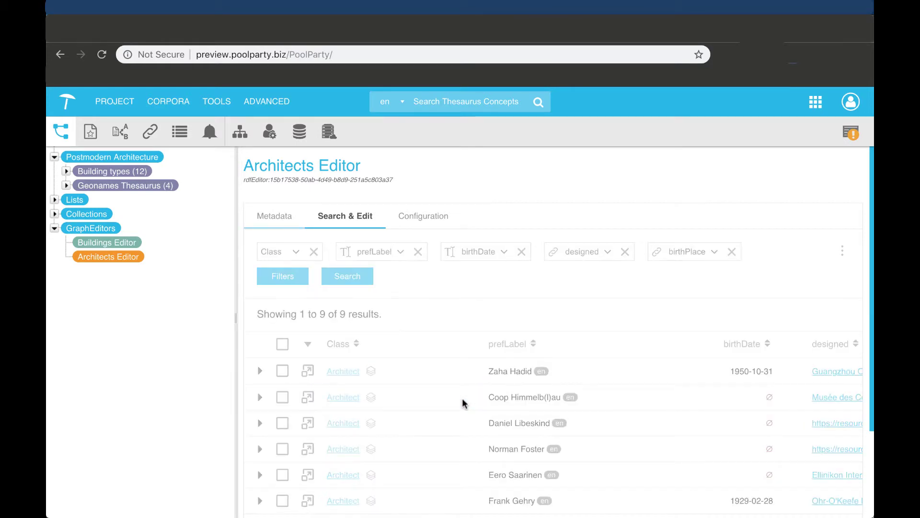
Step: Add birthDate 01.06.1935 to Norman Foster's record, then begin a new architect resource
left_click(308, 449)
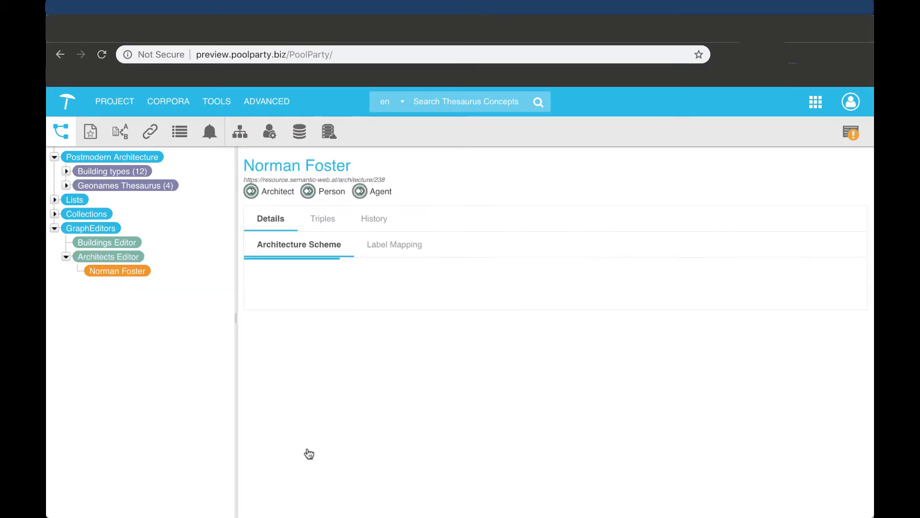
scroll(613, 422, "down", 10)
scroll(612, 418, "up", 10)
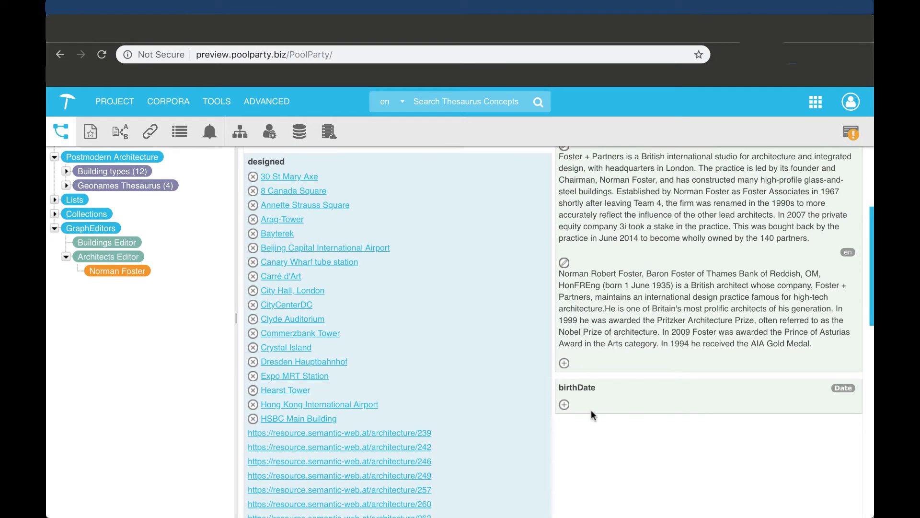
left_click(564, 404)
left_click(375, 305)
type("01.06.1935")
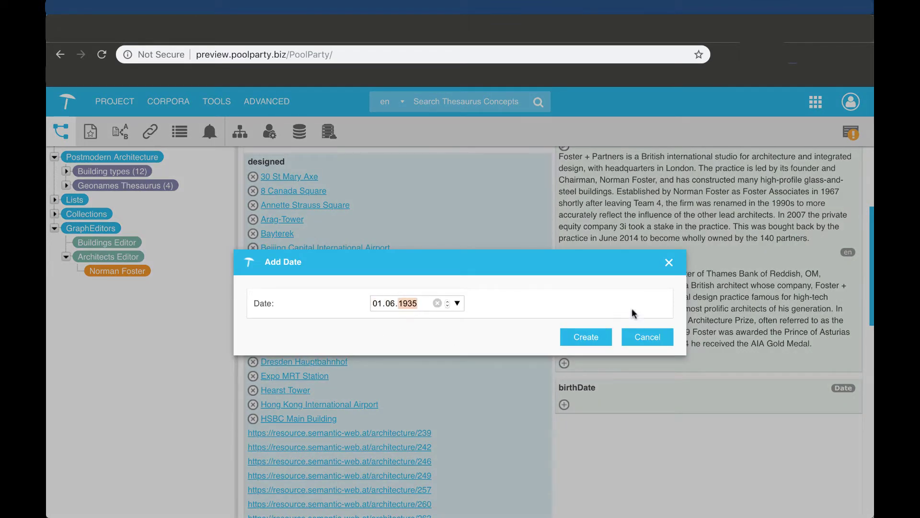
left_click(587, 337)
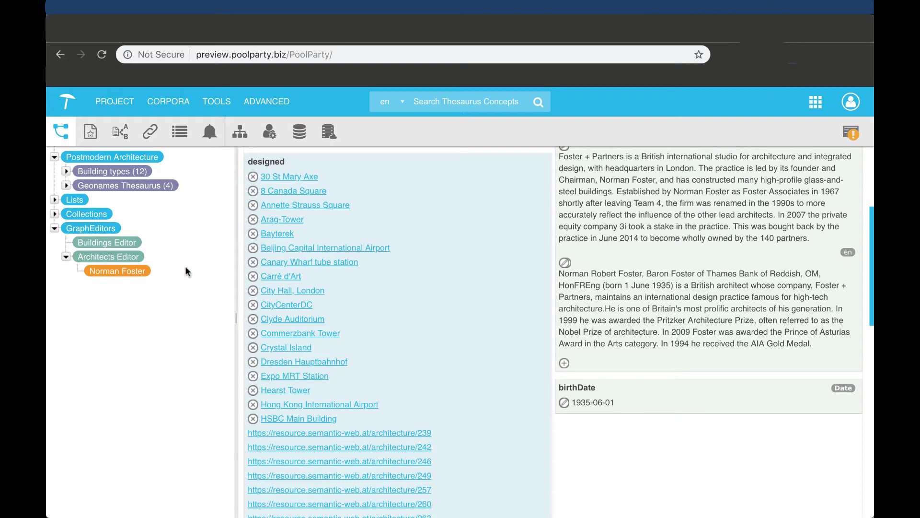
left_click(119, 256)
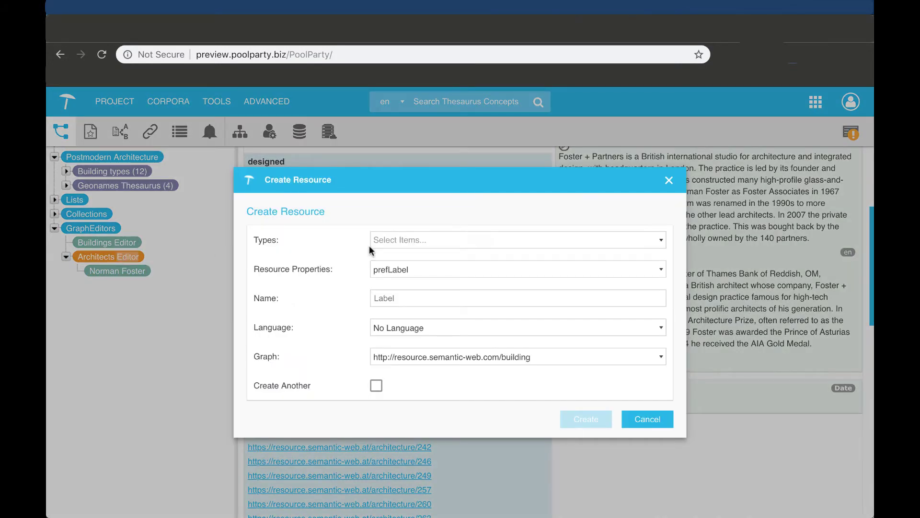
Step: Create Tadao Ando typed Architect, Agent and Person, then return to the Buildings Editor
left_click(370, 243)
left_click(379, 310)
left_click(470, 243)
left_click(379, 361)
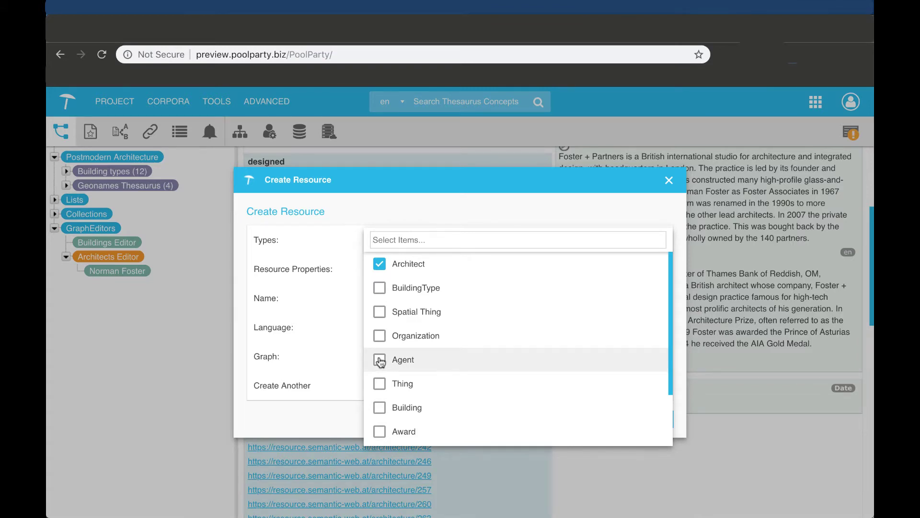
left_click(493, 242)
scroll(383, 384, "down", 3)
left_click(380, 410)
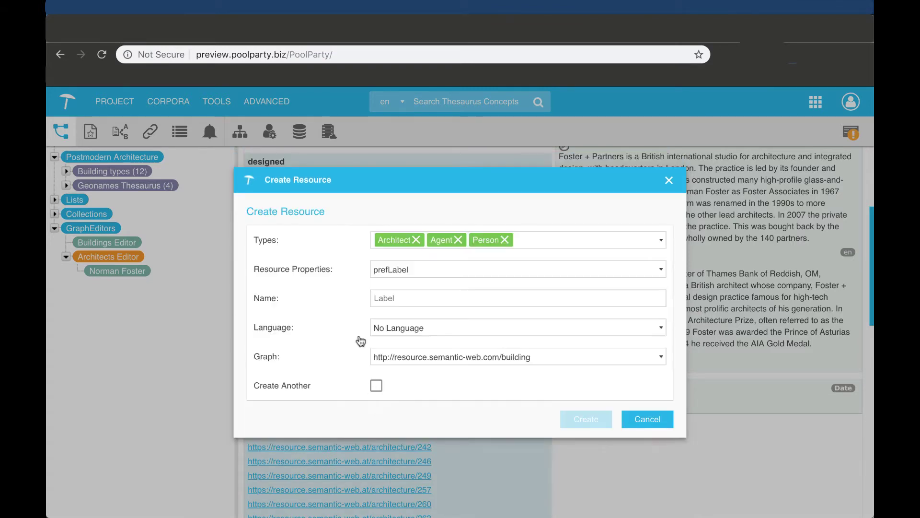
type("Tadao Ando")
left_click(591, 421)
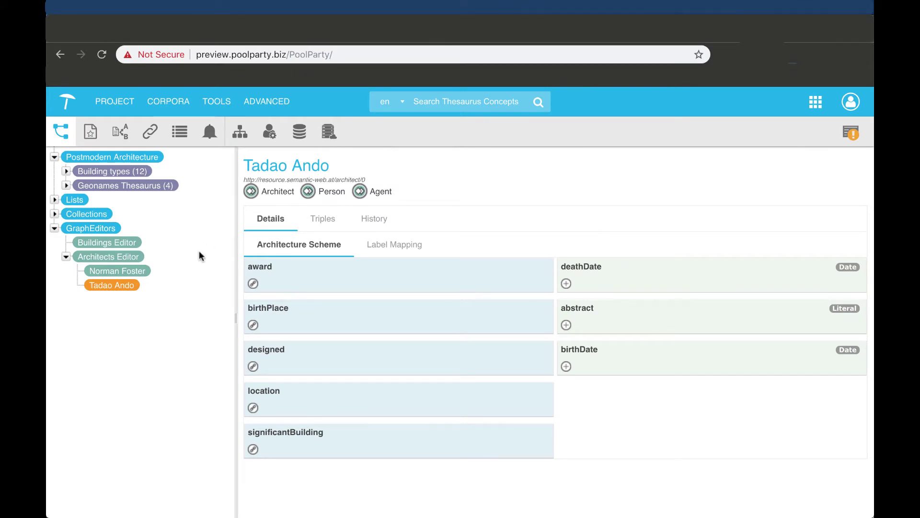
left_click(129, 242)
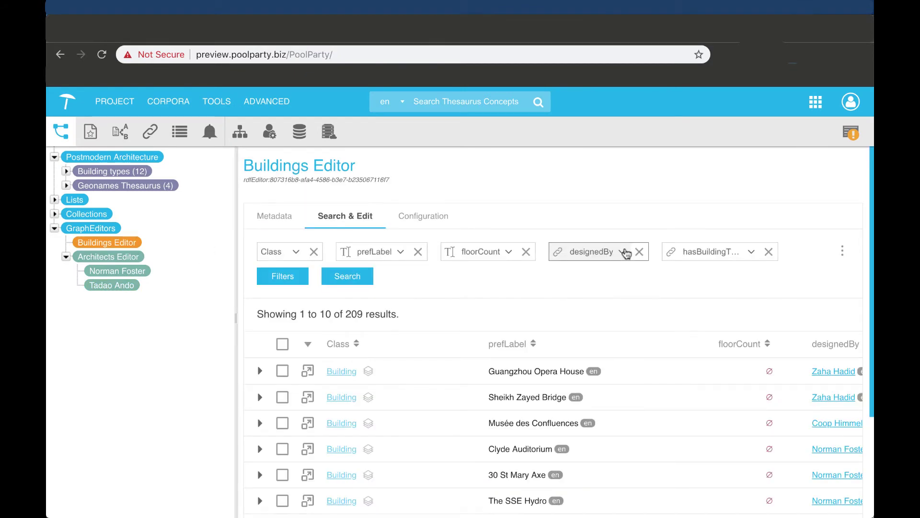
Step: Filter designedBy to values starting with 'Nor' (Norman)
left_click(623, 252)
left_click(737, 274)
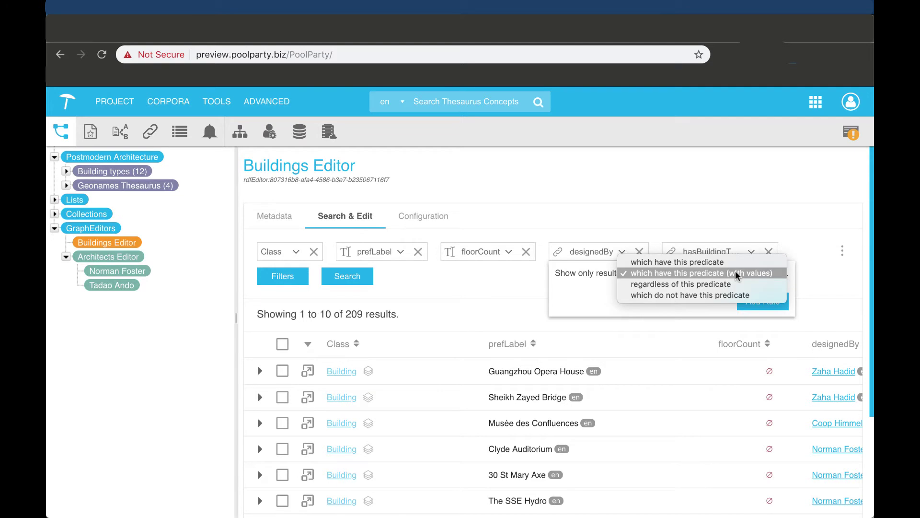
left_click(714, 274)
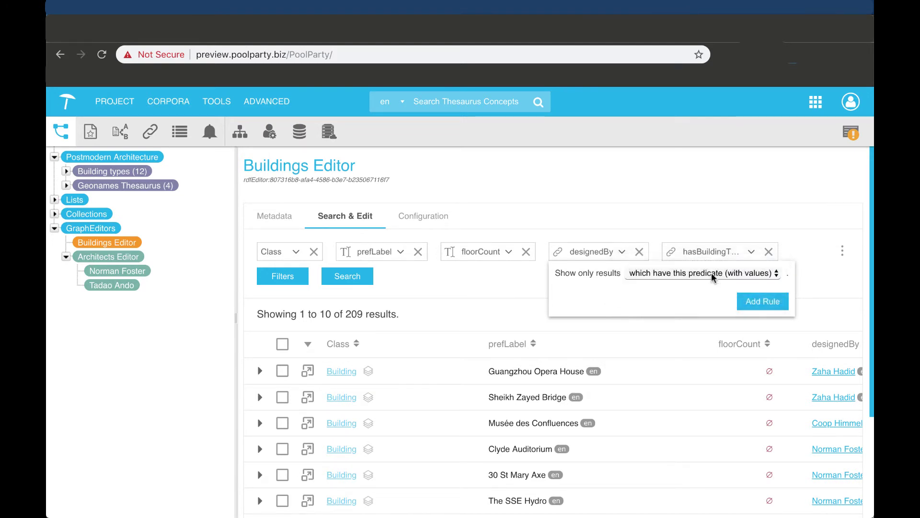
left_click(761, 302)
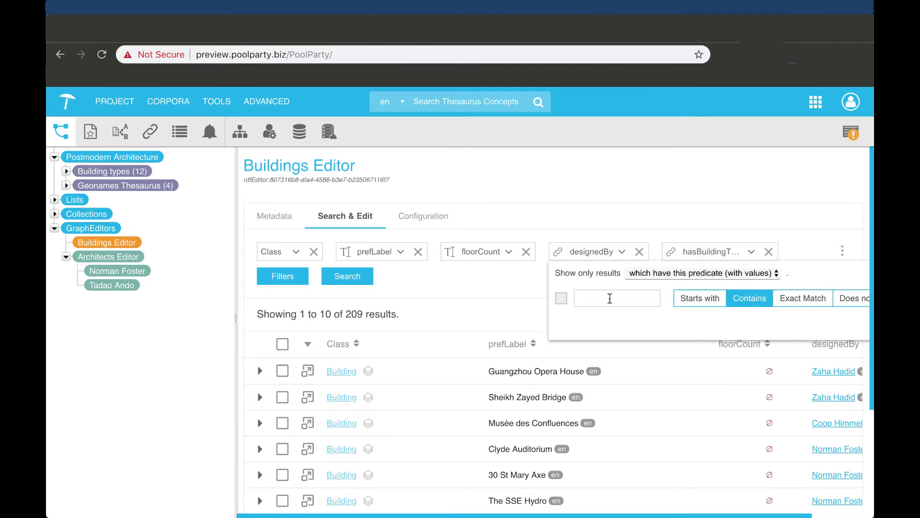
type("Norman")
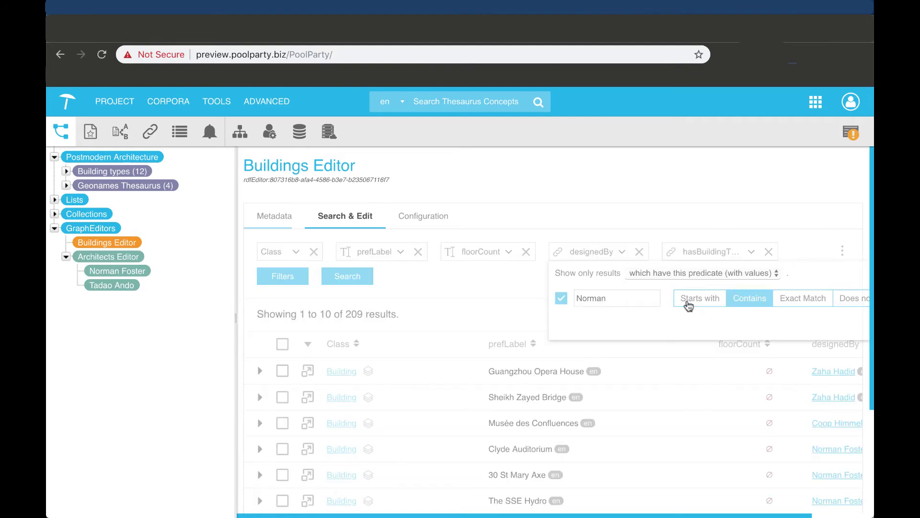
left_click(691, 299)
left_click(454, 289)
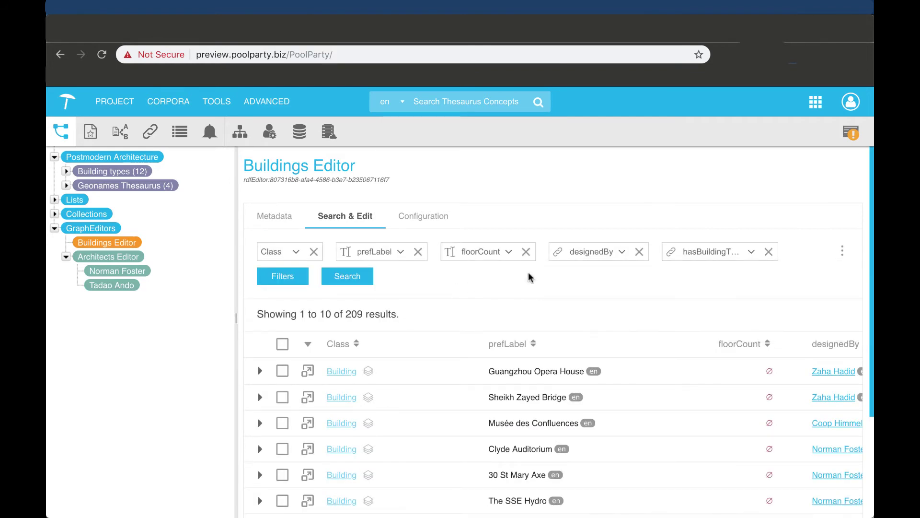
Step: Filter hasBuildingType to values starting with 'Theatre' and run the search
left_click(753, 253)
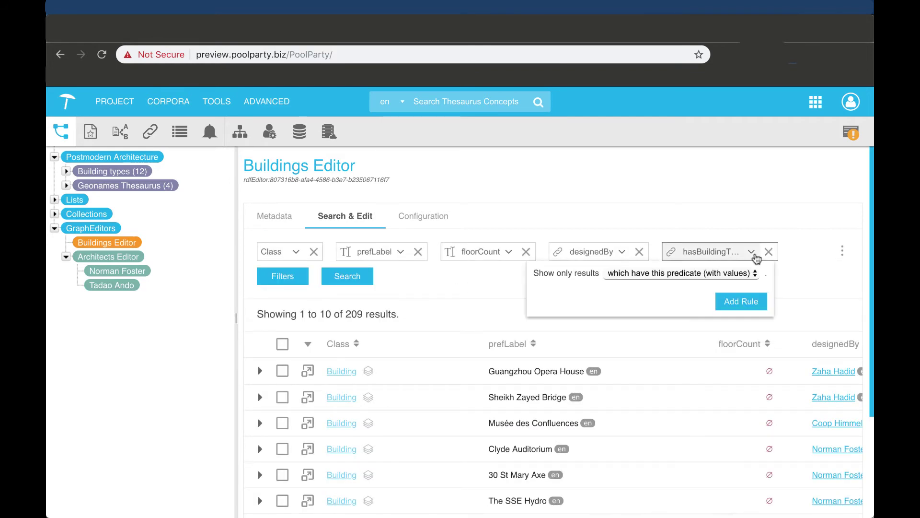
left_click(741, 301)
type("The")
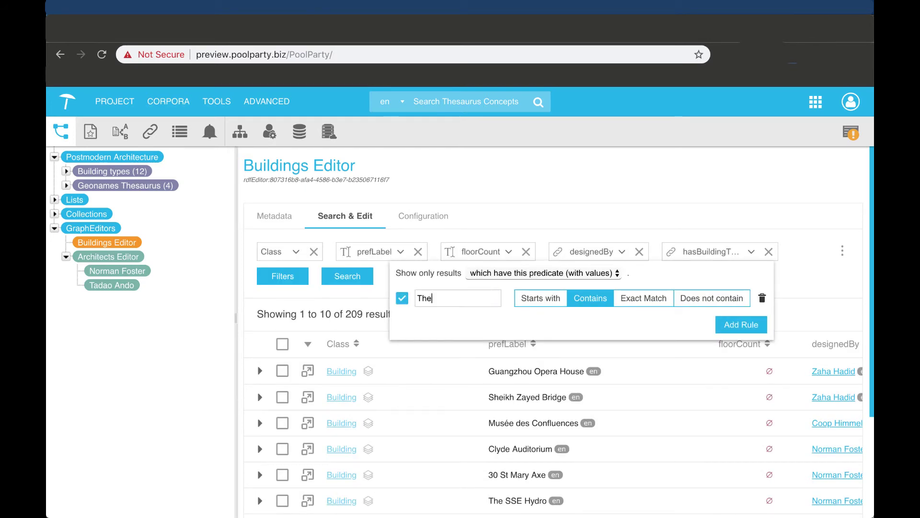
type("atre")
left_click(545, 297)
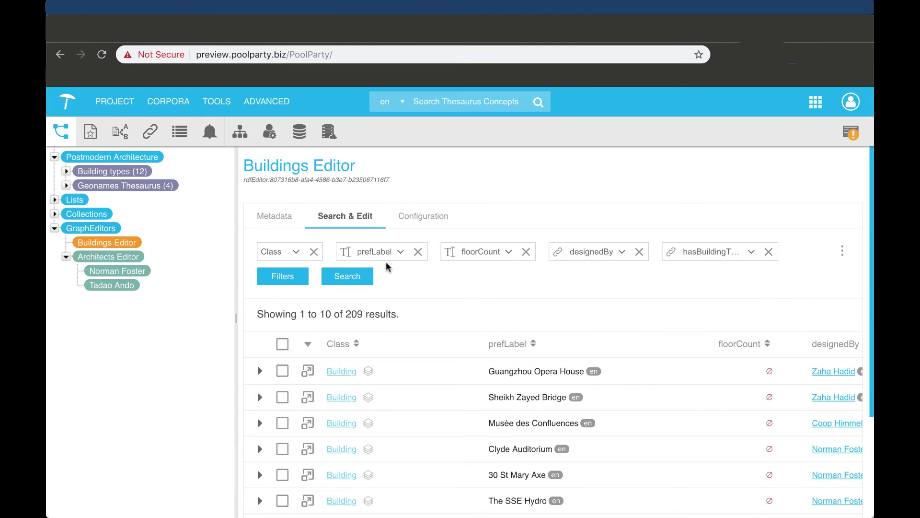
left_click(364, 277)
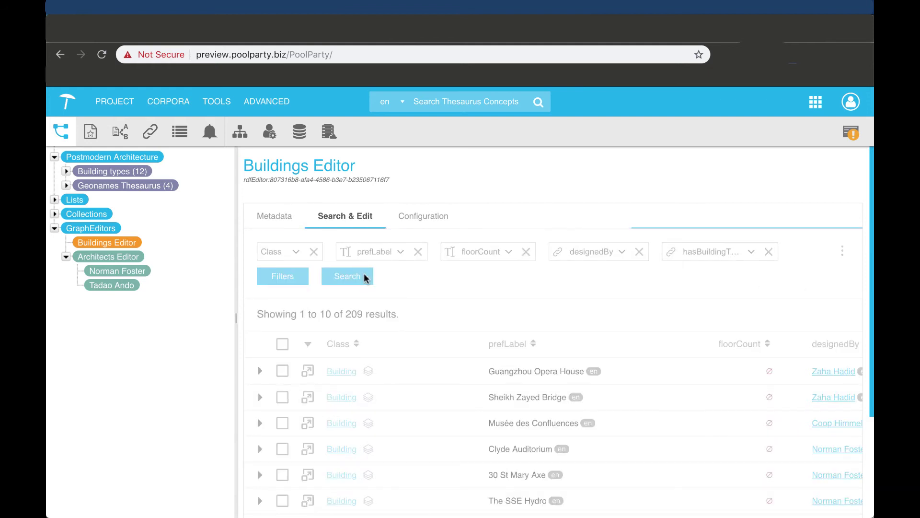
Step: Bulk-add floorCount 12 to both selected buildings, The SSE Hydro and the Winspear building
left_click(283, 344)
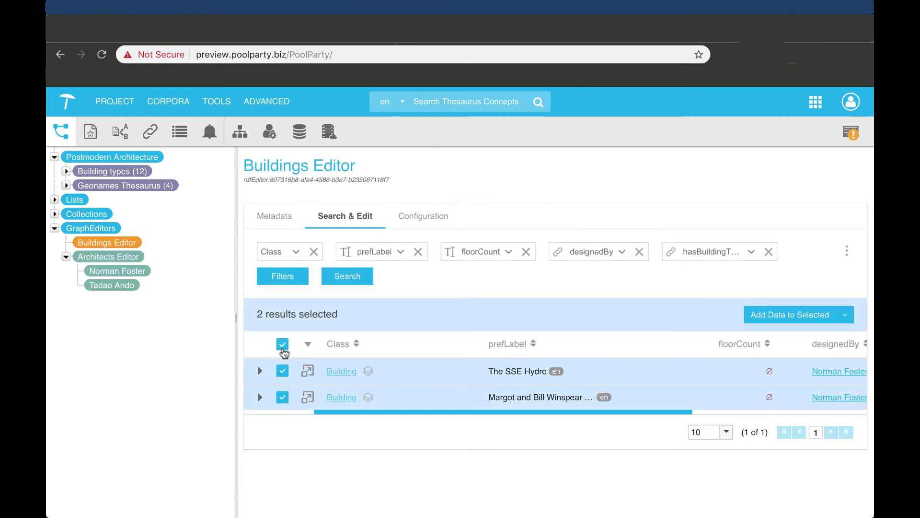
left_click(846, 320)
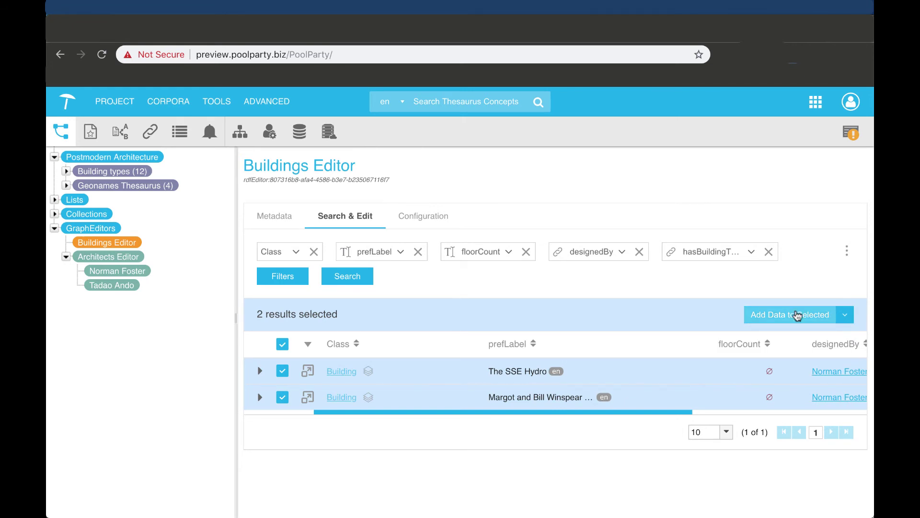
left_click(796, 314)
left_click(531, 274)
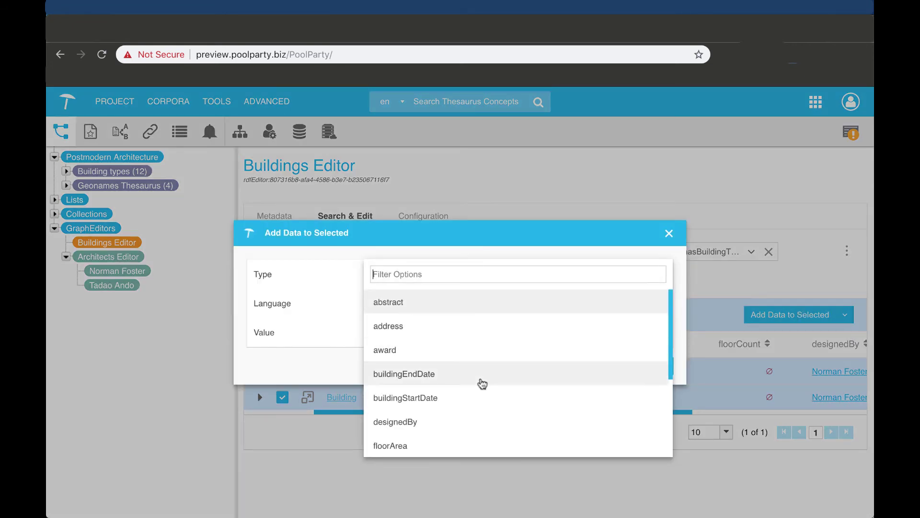
scroll(478, 380, "down", 1)
left_click(418, 425)
type("12")
left_click(563, 351)
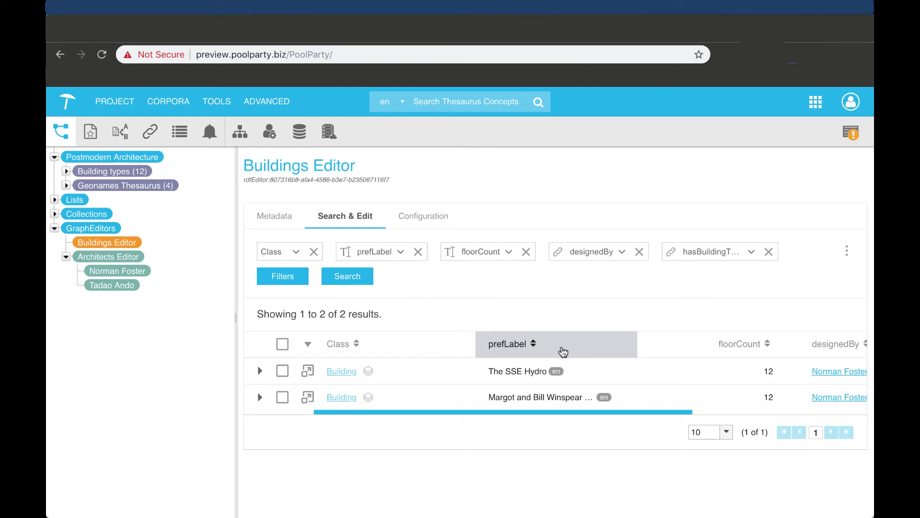
left_click(847, 252)
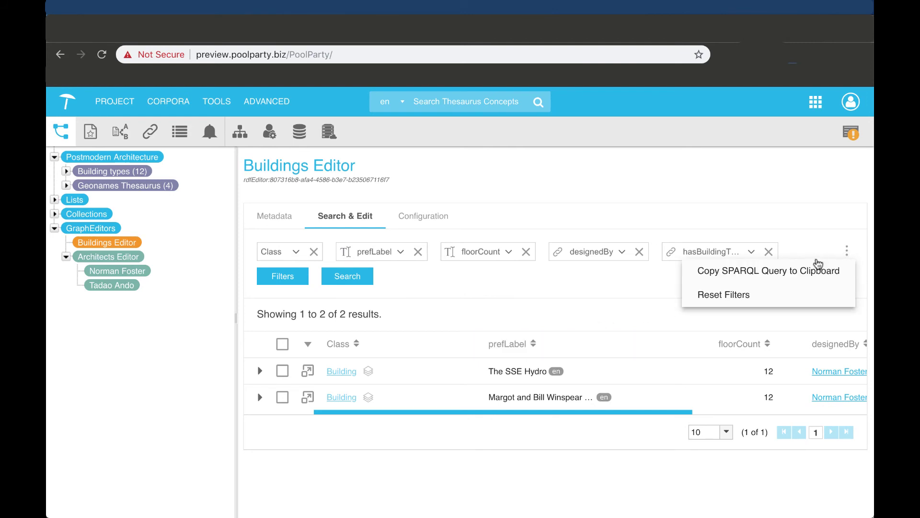